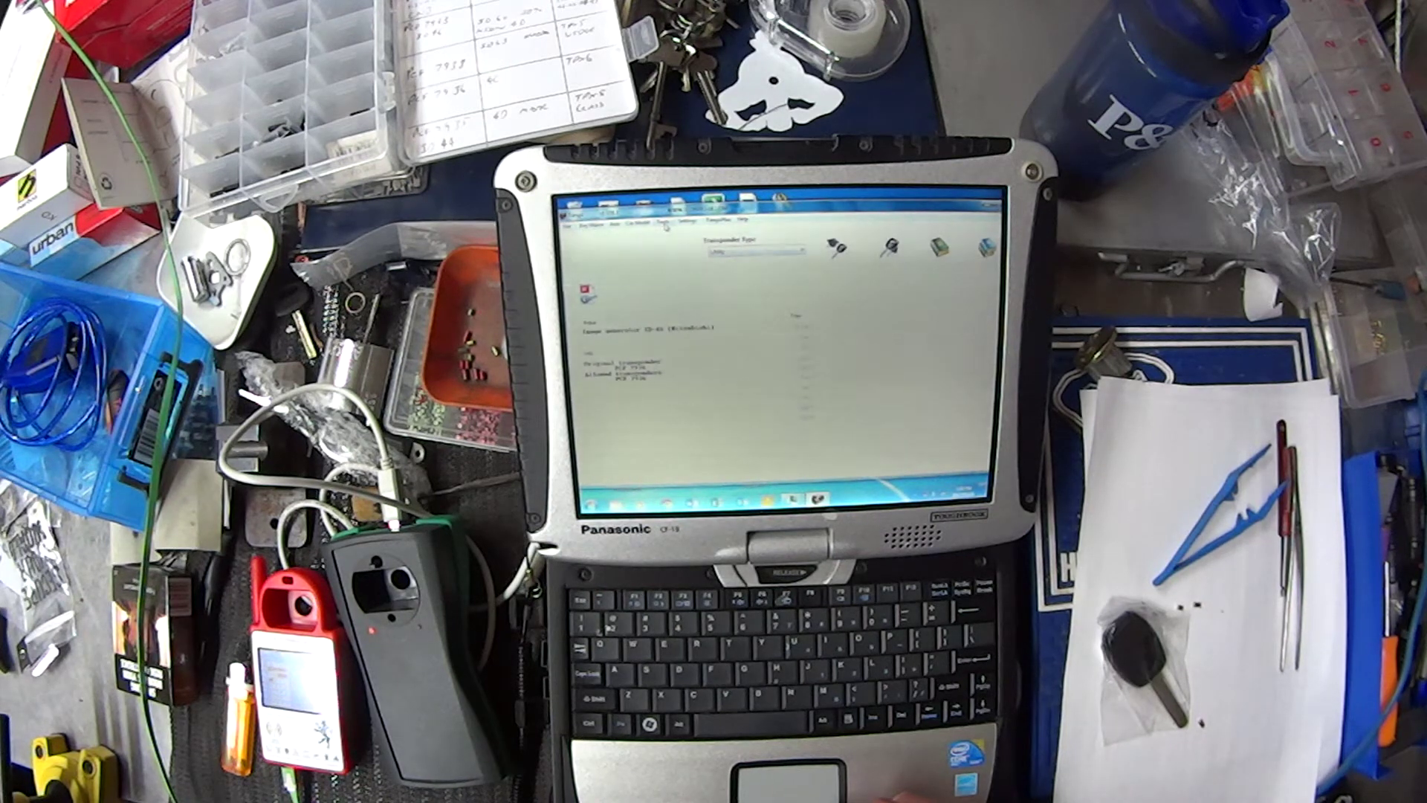
Step: Show the Image Generator submenu under the Tools menu
{"action": "left_click", "coordinate": [664, 222]}
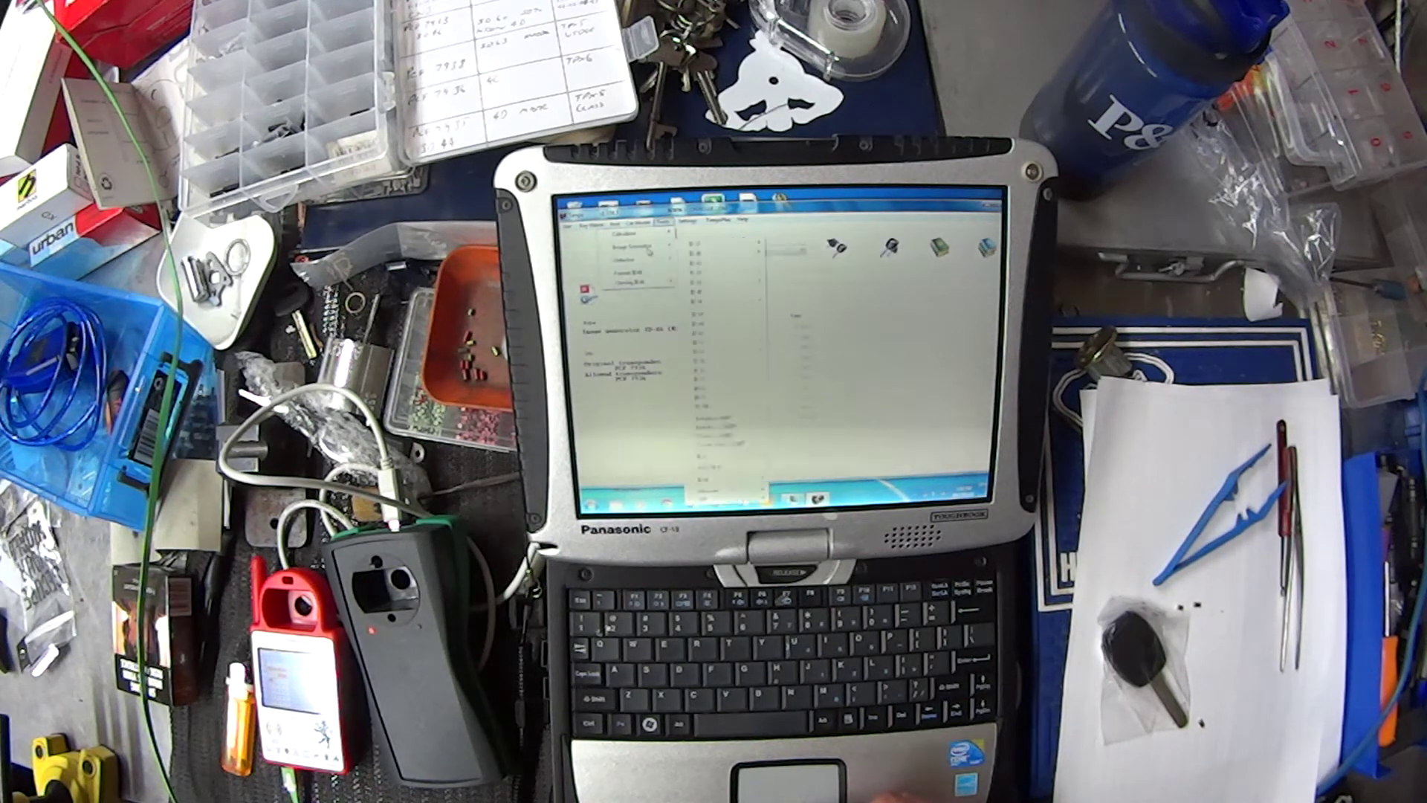